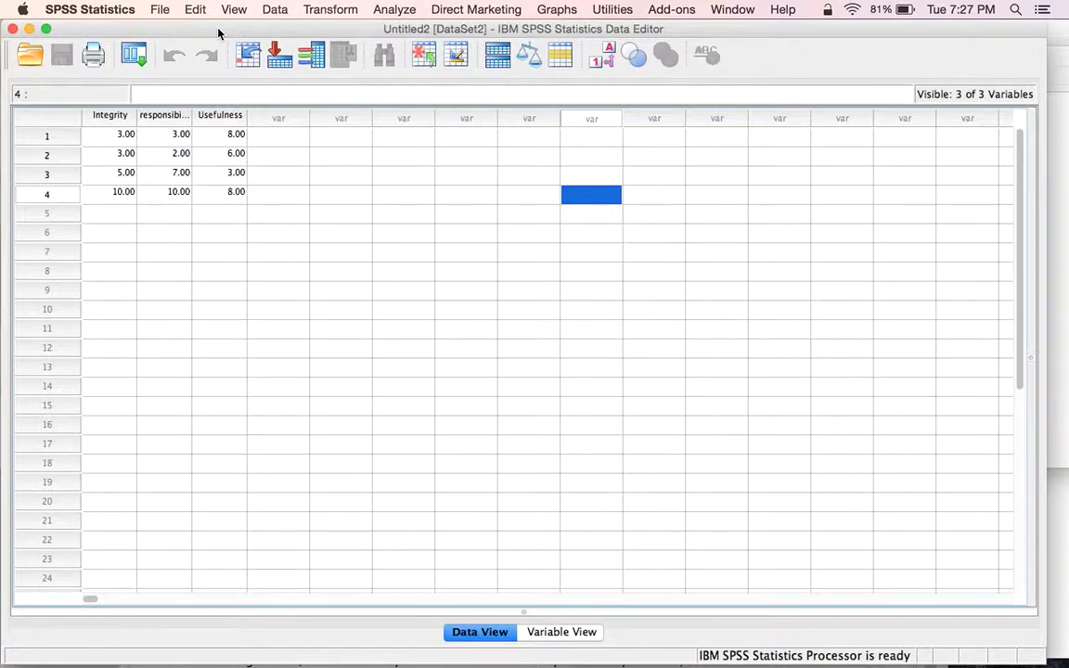
# Examine the Integrity, responsibiity and Usefulness variable columns in the dataset.
pyautogui.click(109, 115)
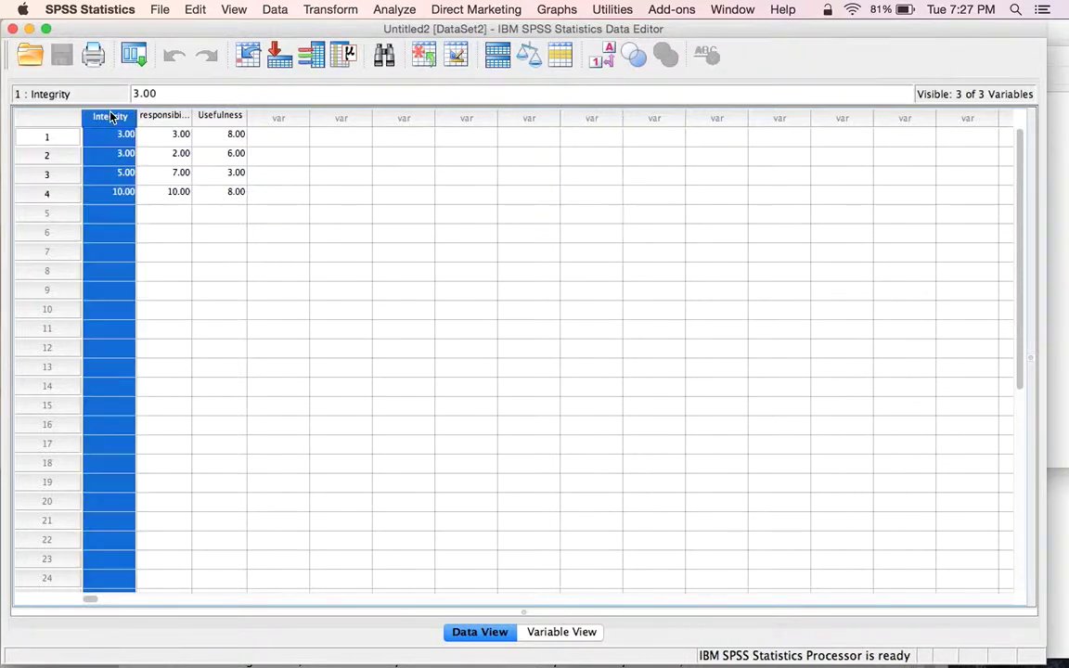
pyautogui.click(164, 116)
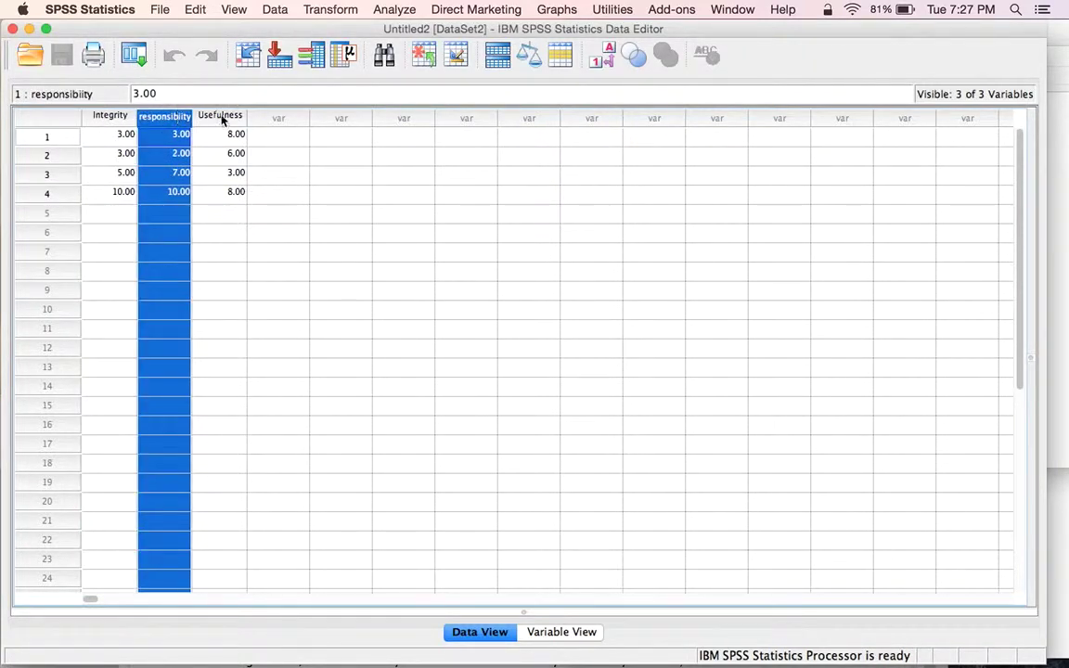
pyautogui.click(220, 116)
pyautogui.click(107, 116)
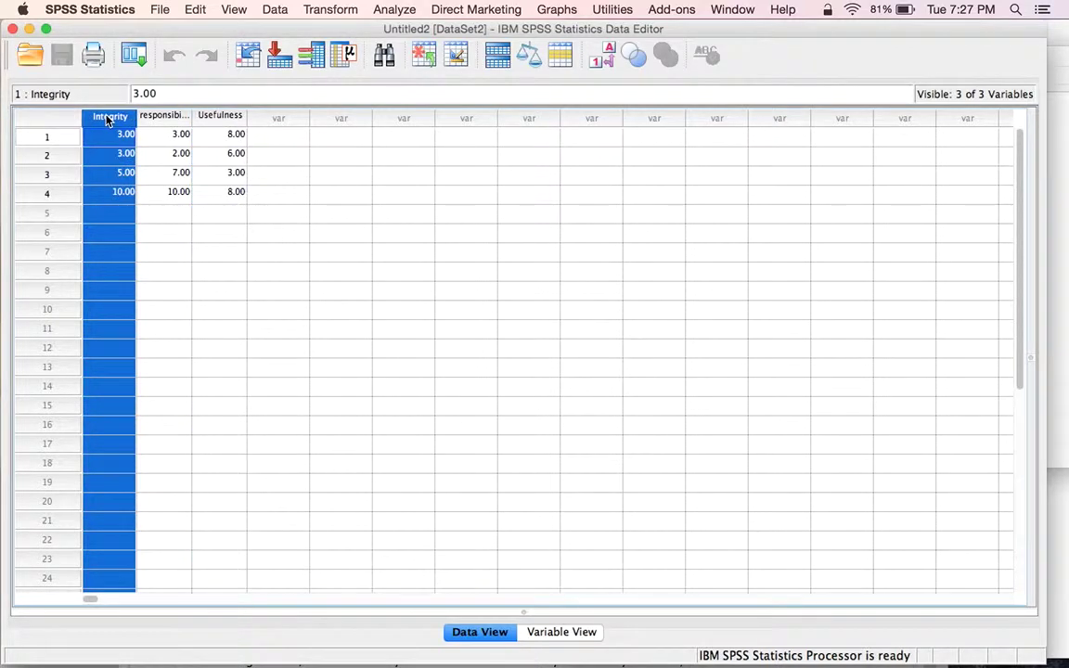
pyautogui.click(172, 117)
pyautogui.click(223, 117)
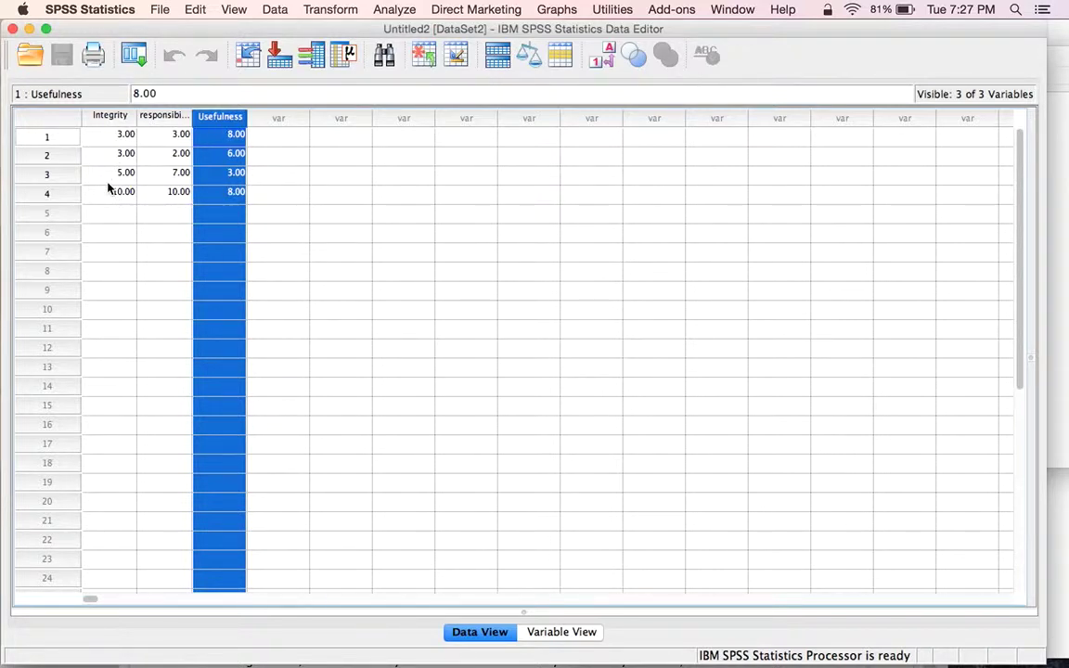
# Check the measurement level options in the variable definitions, choosing Scale for Integrity.
pyautogui.click(544, 632)
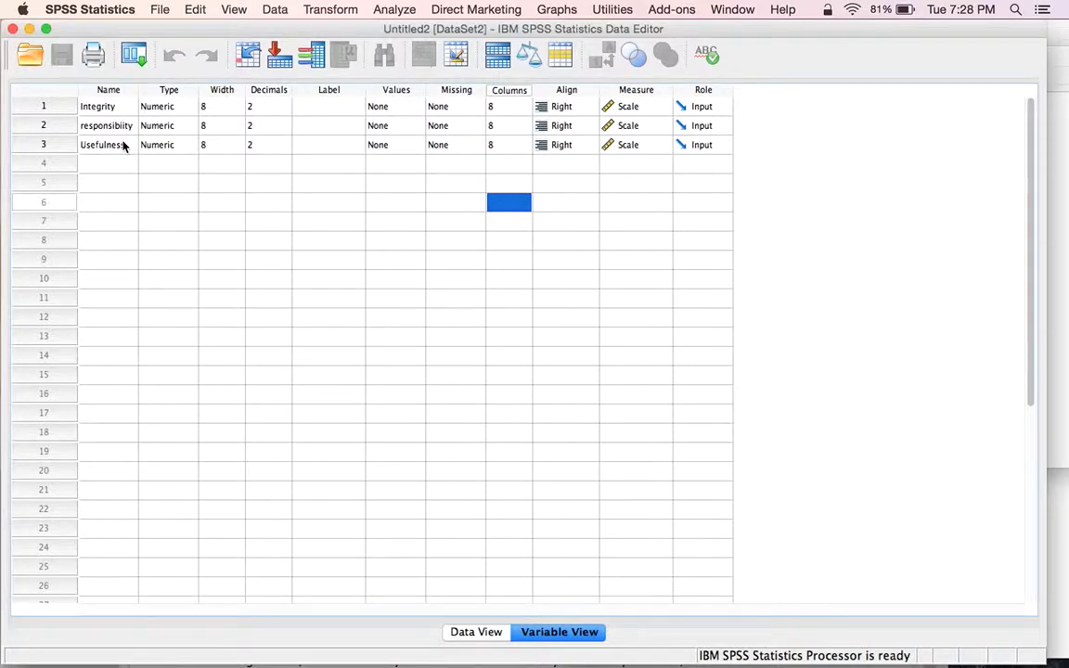
pyautogui.click(648, 111)
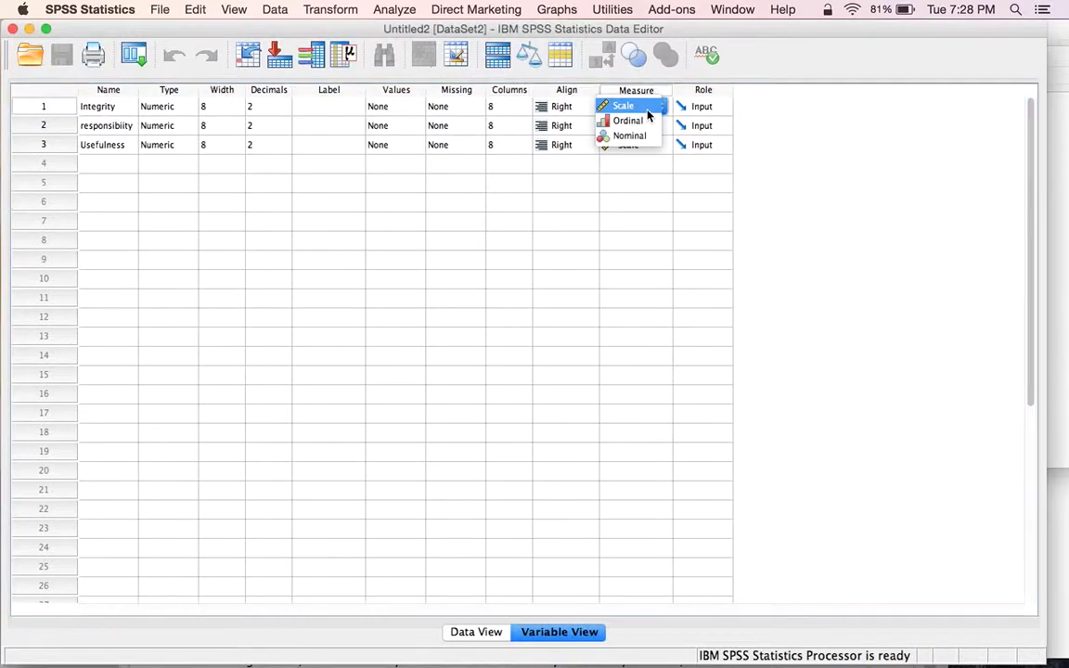
pyautogui.click(647, 111)
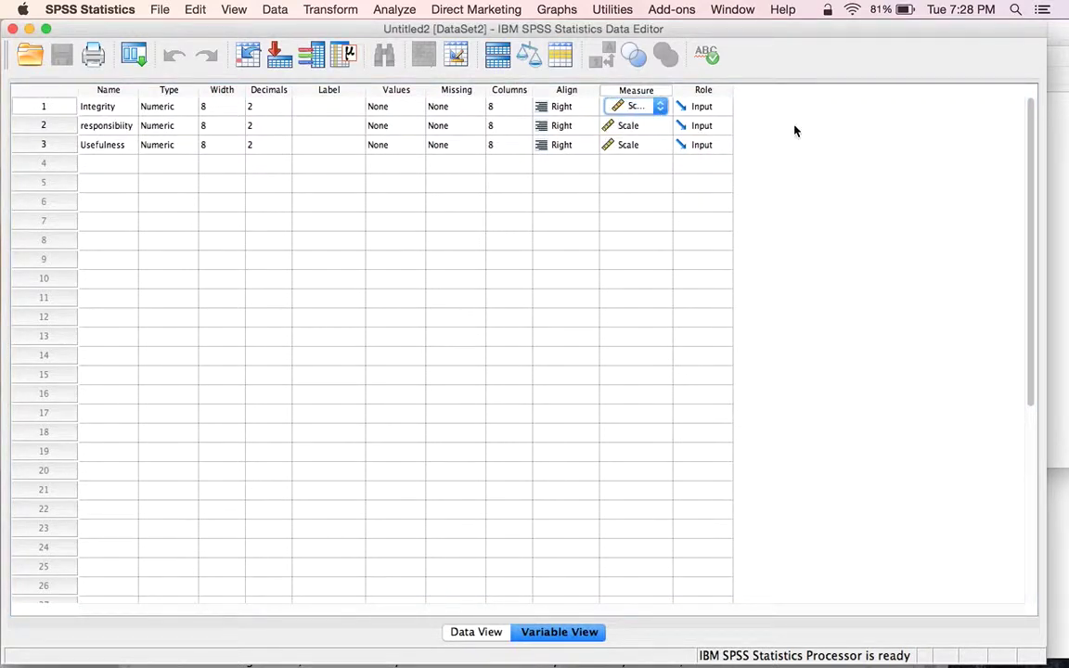
pyautogui.click(658, 182)
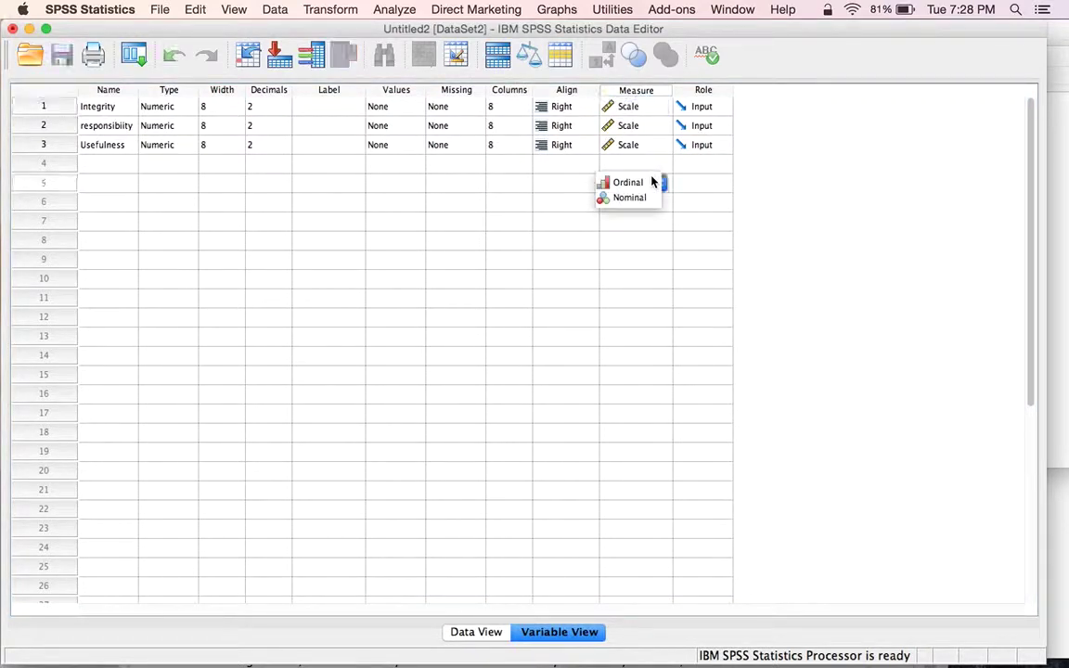
pyautogui.click(794, 171)
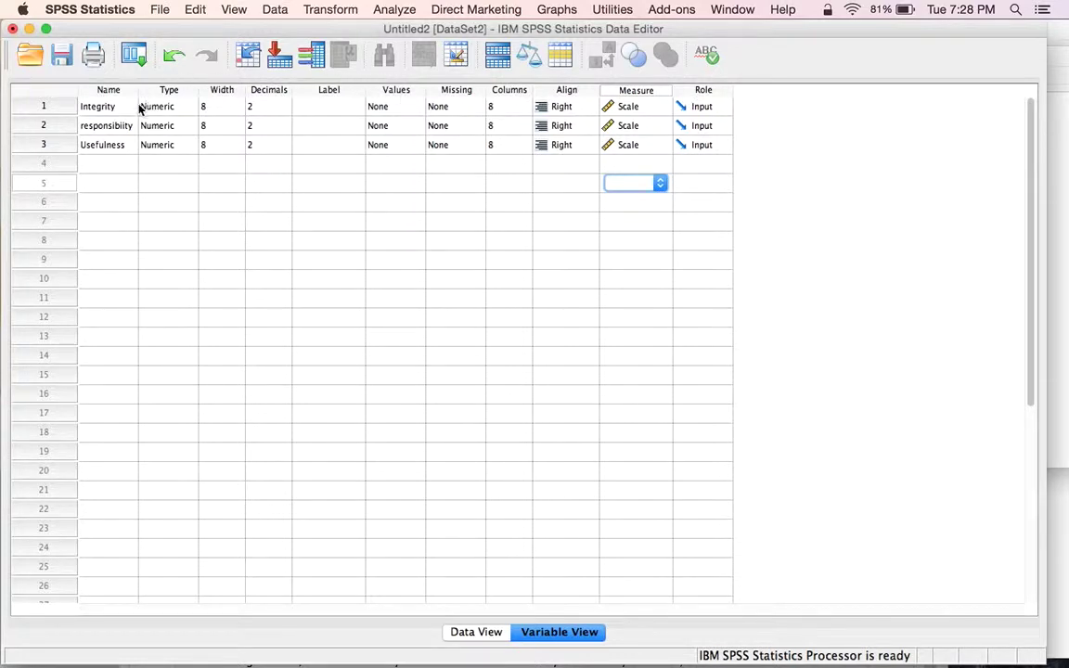
# Return to the data and start a Descriptives analysis with Integrity, responsibiity and Usefulness as its variables.
pyautogui.click(464, 639)
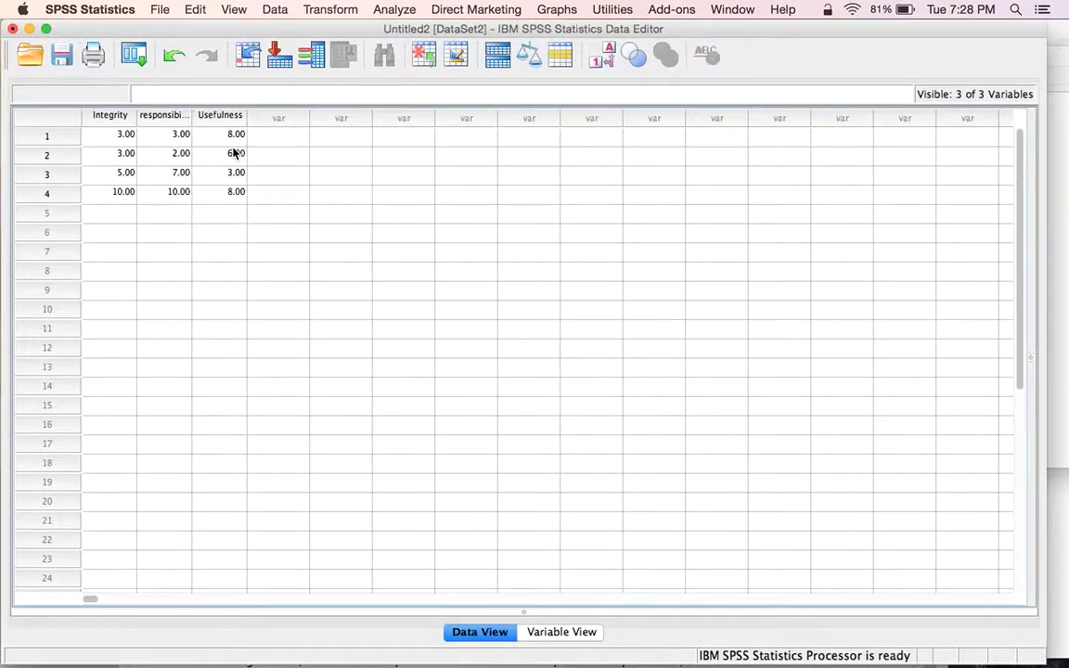
pyautogui.click(404, 12)
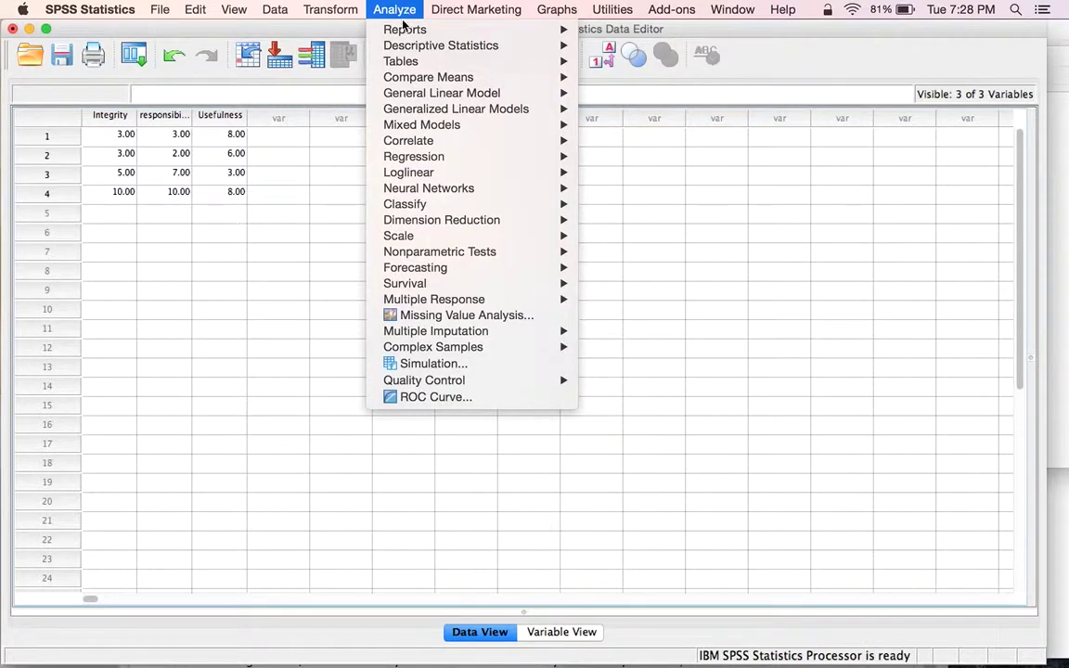
pyautogui.moveTo(423, 51)
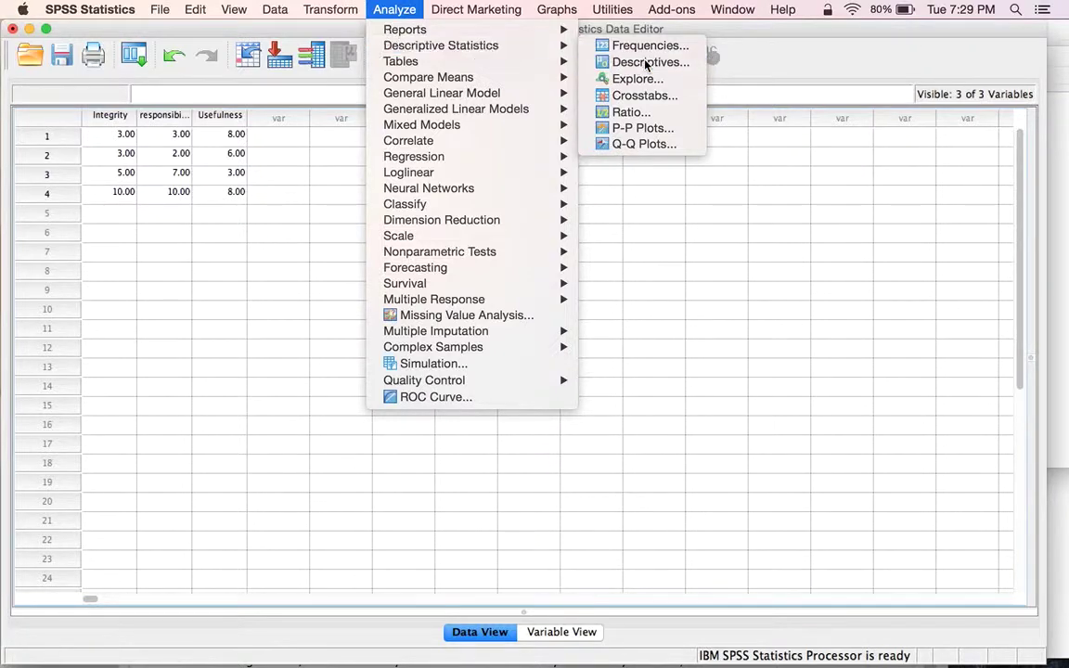
pyautogui.click(647, 64)
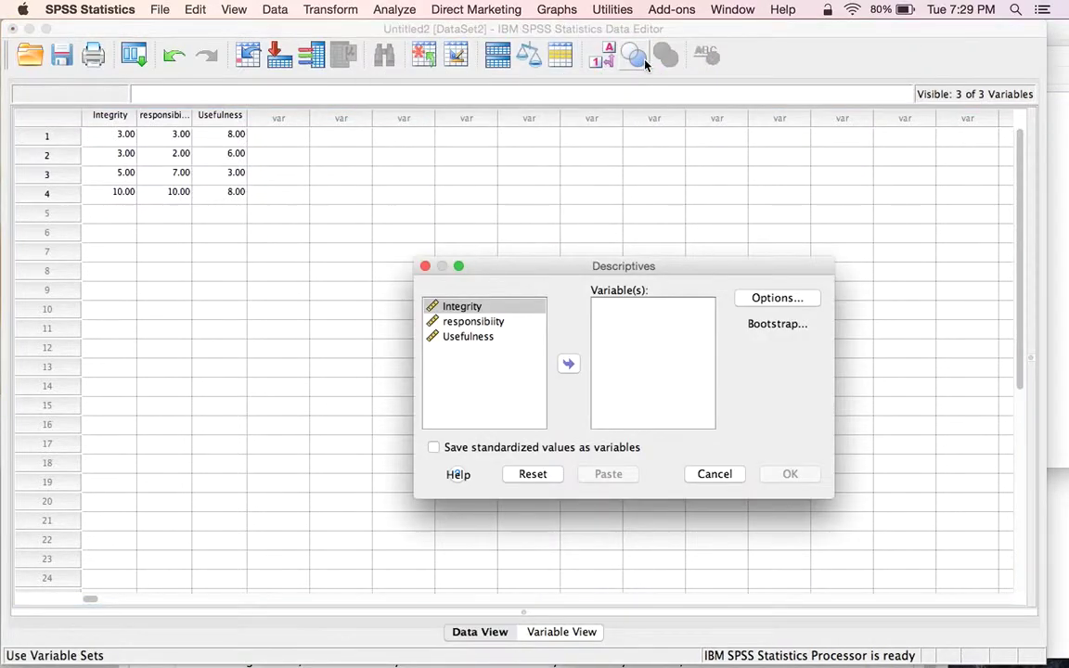
pyautogui.click(484, 338)
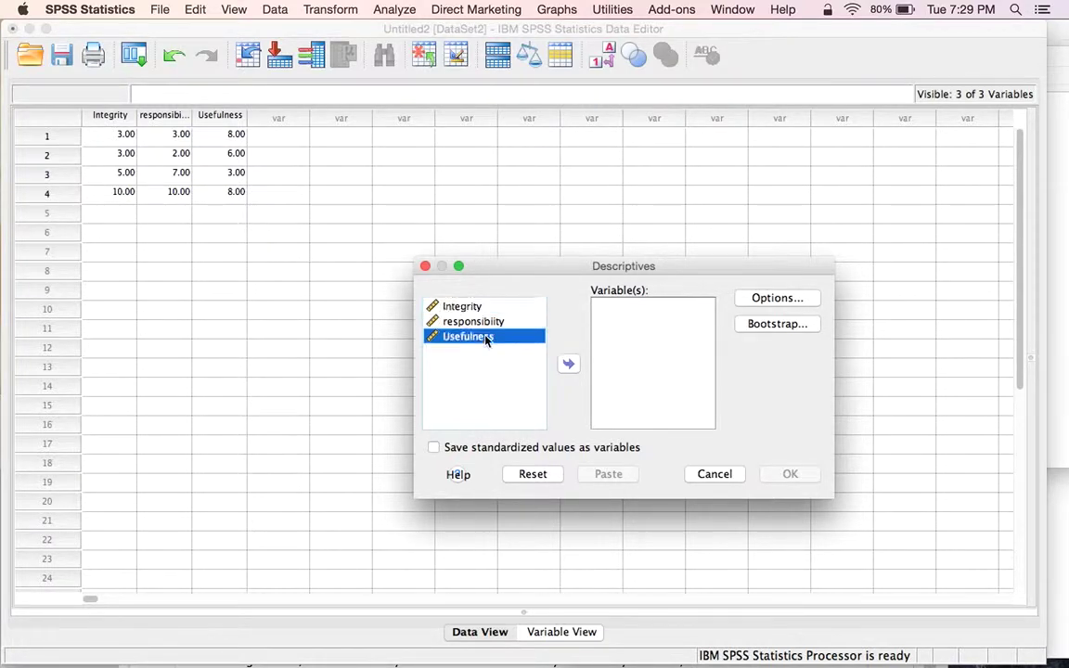
pyautogui.moveTo(484, 338); pyautogui.dragTo(492, 311)
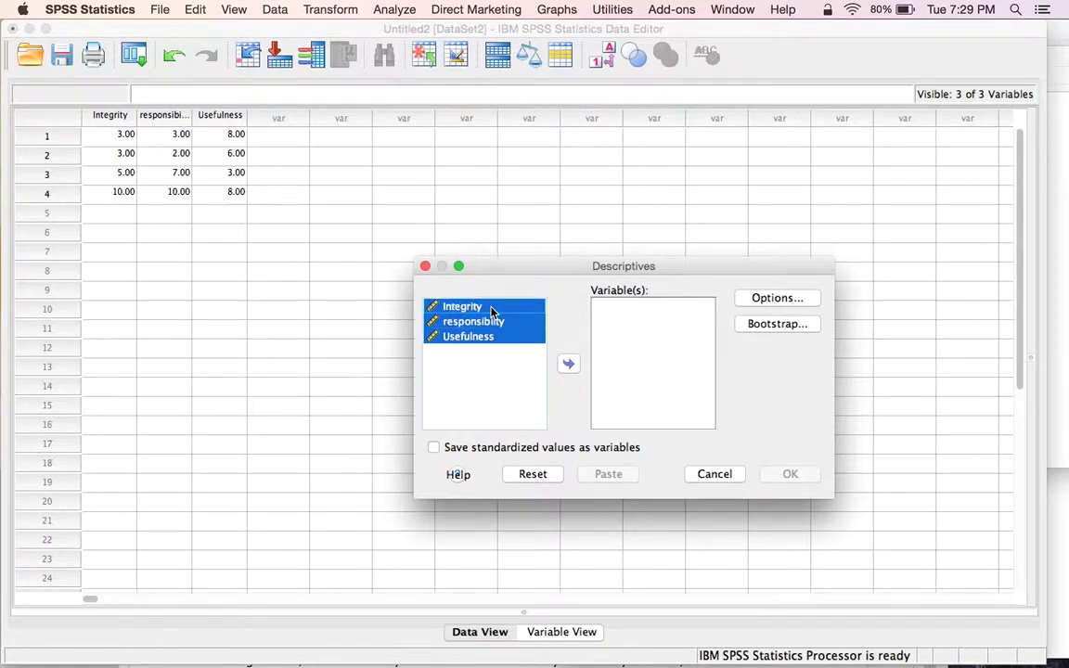
pyautogui.click(568, 364)
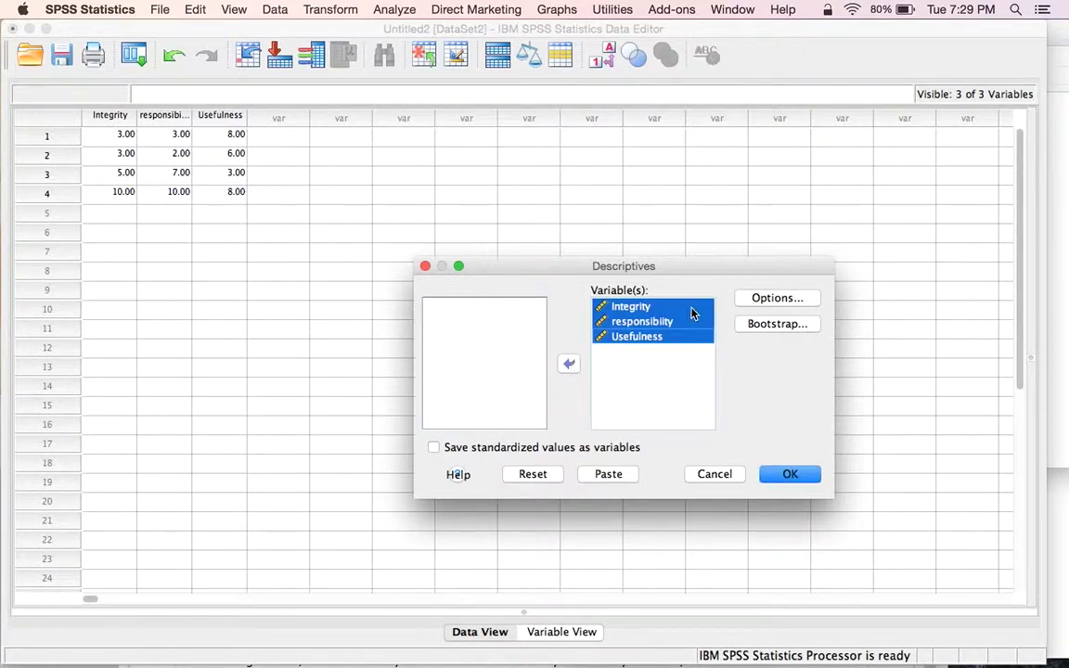
# Add variance, range and S.E. mean to the default descriptive statistics and run the analysis.
pyautogui.click(759, 300)
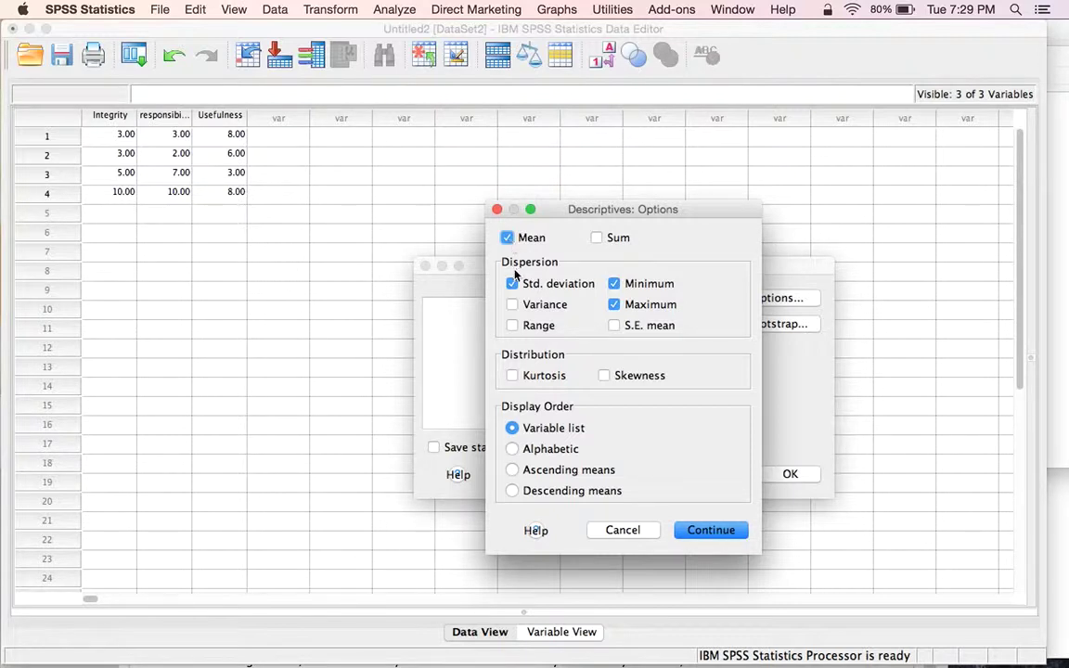
pyautogui.click(512, 306)
pyautogui.click(511, 326)
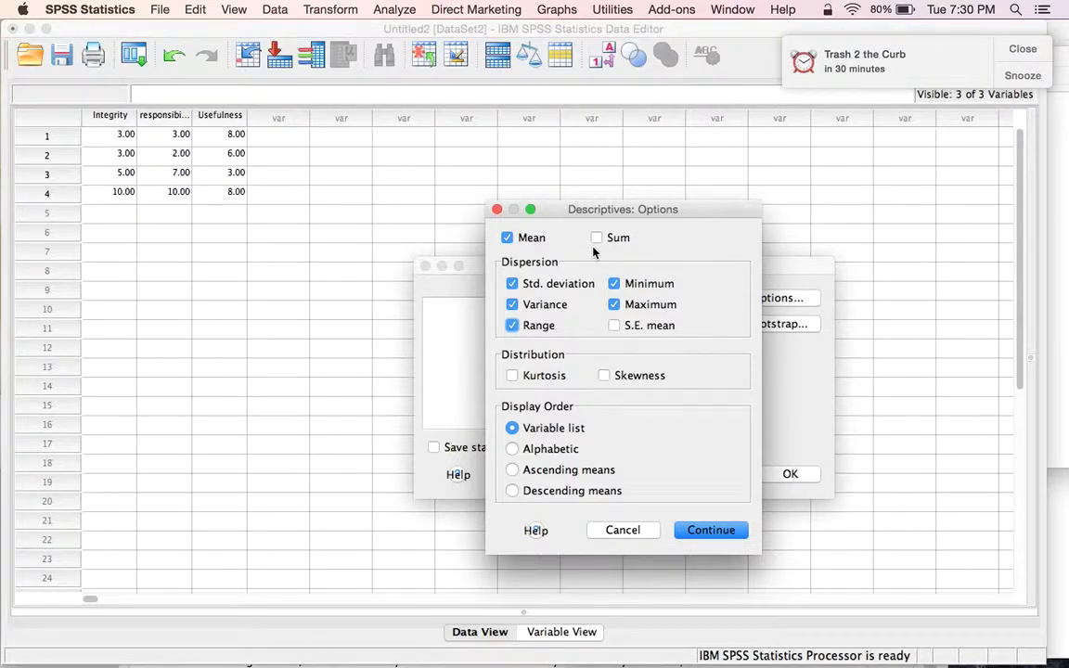
pyautogui.click(1025, 52)
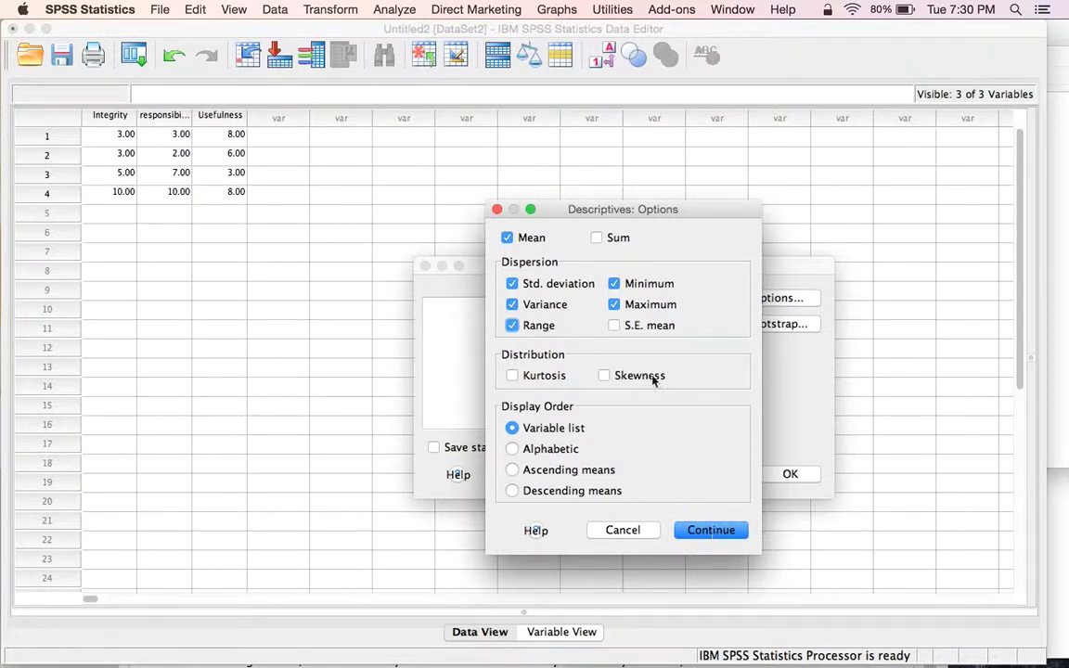
pyautogui.click(613, 325)
pyautogui.click(703, 530)
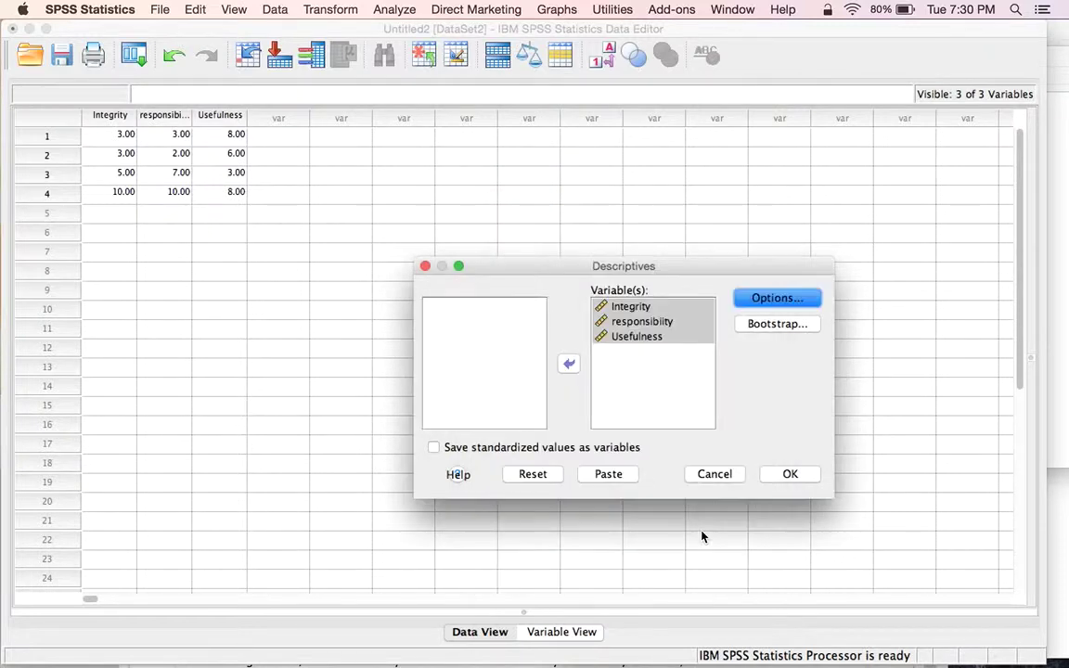
pyautogui.click(785, 475)
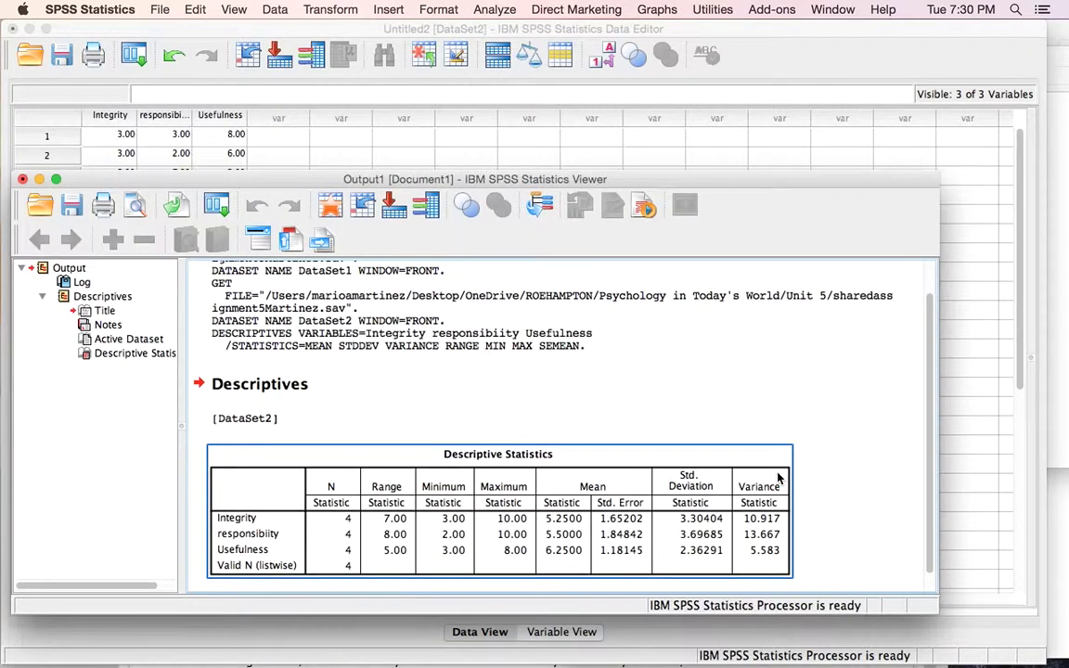
# Examine the Descriptive Statistics output table, including the mean, standard deviation and variance of each variable.
pyautogui.scroll(-1, 779, 478)
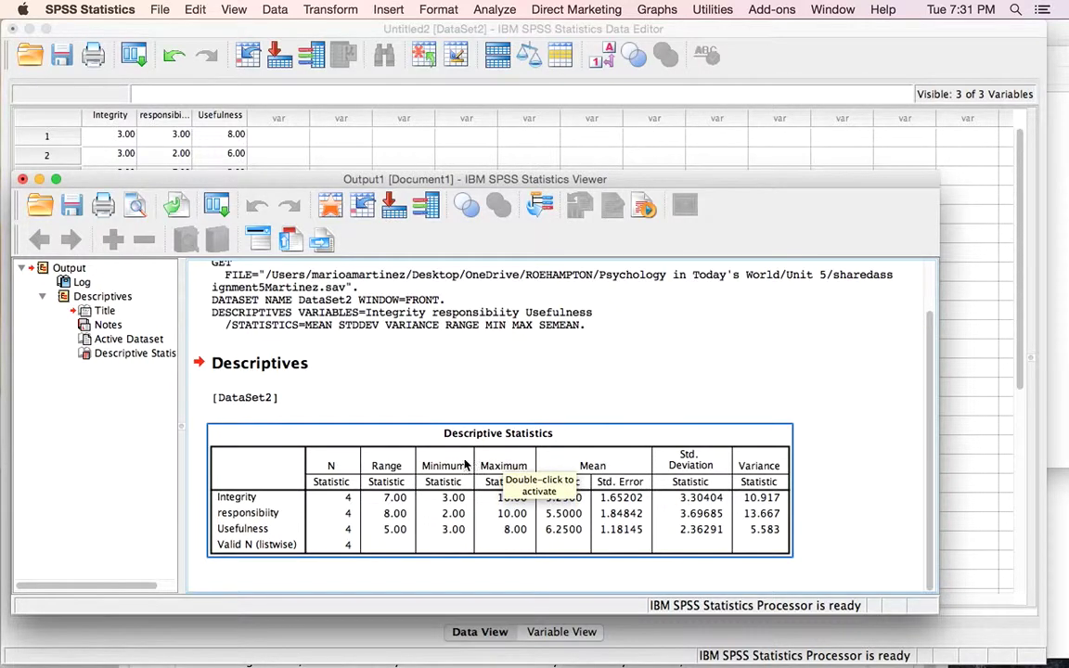
pyautogui.click(628, 386)
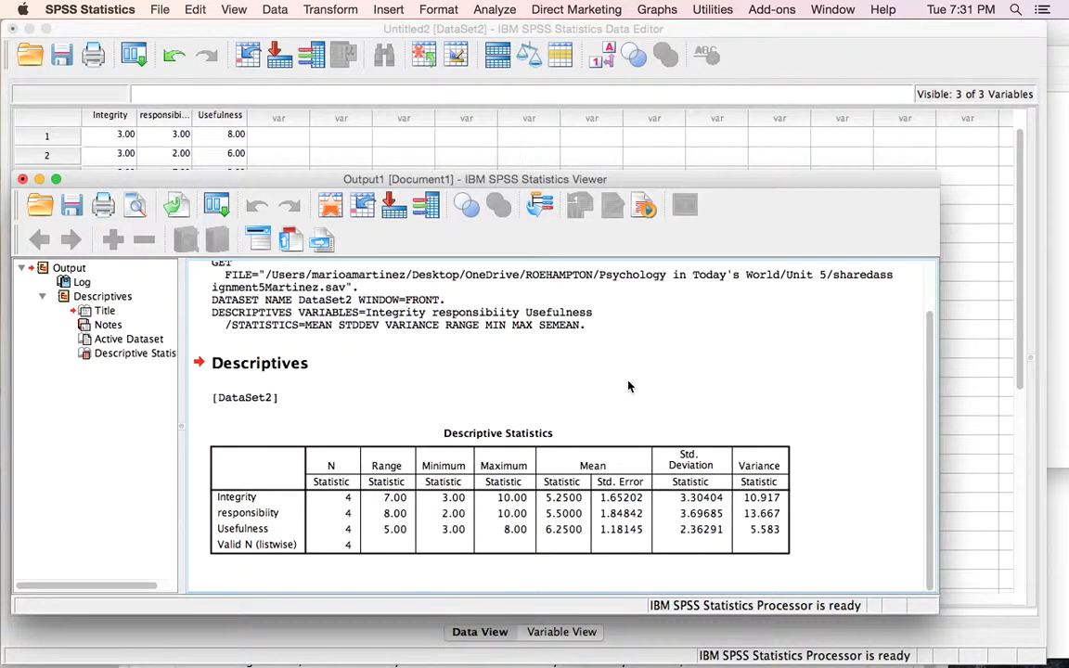
pyautogui.click(557, 513)
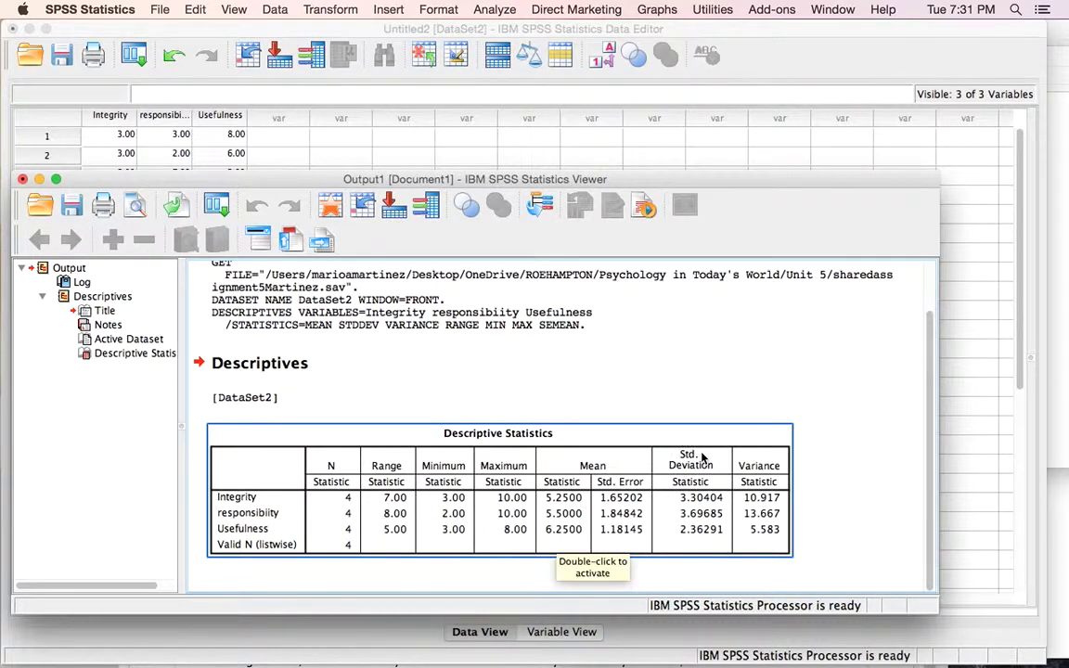
pyautogui.click(758, 396)
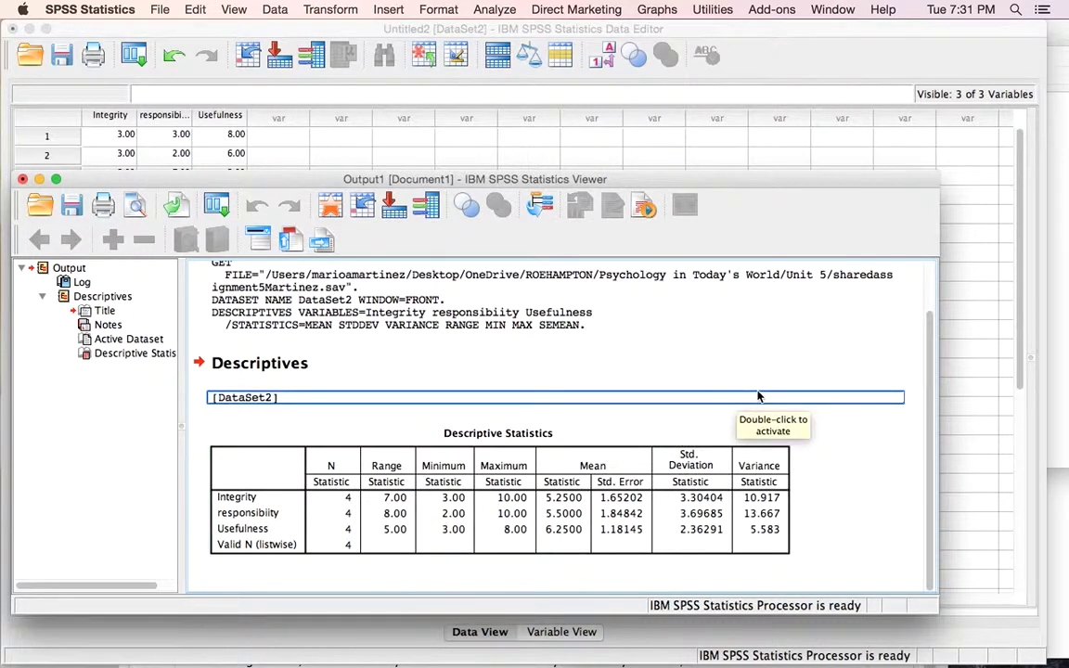
pyautogui.click(682, 471)
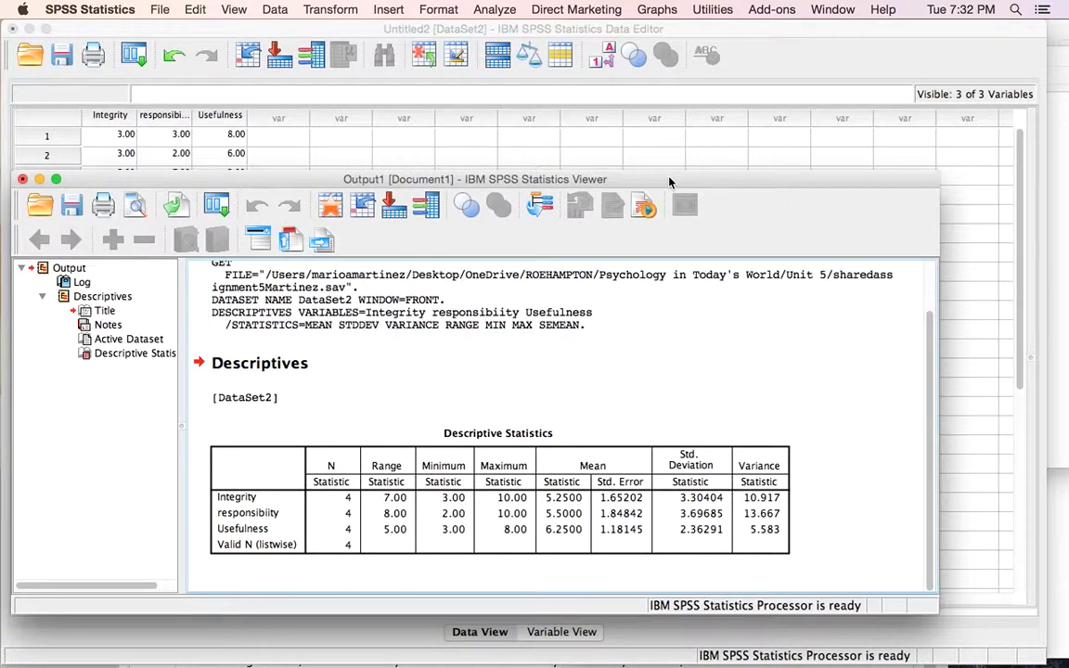
# Move the output viewer window higher on the desktop and switch to the Unit 5 folder in Finder.
pyautogui.moveTo(670, 182); pyautogui.dragTo(704, 59)
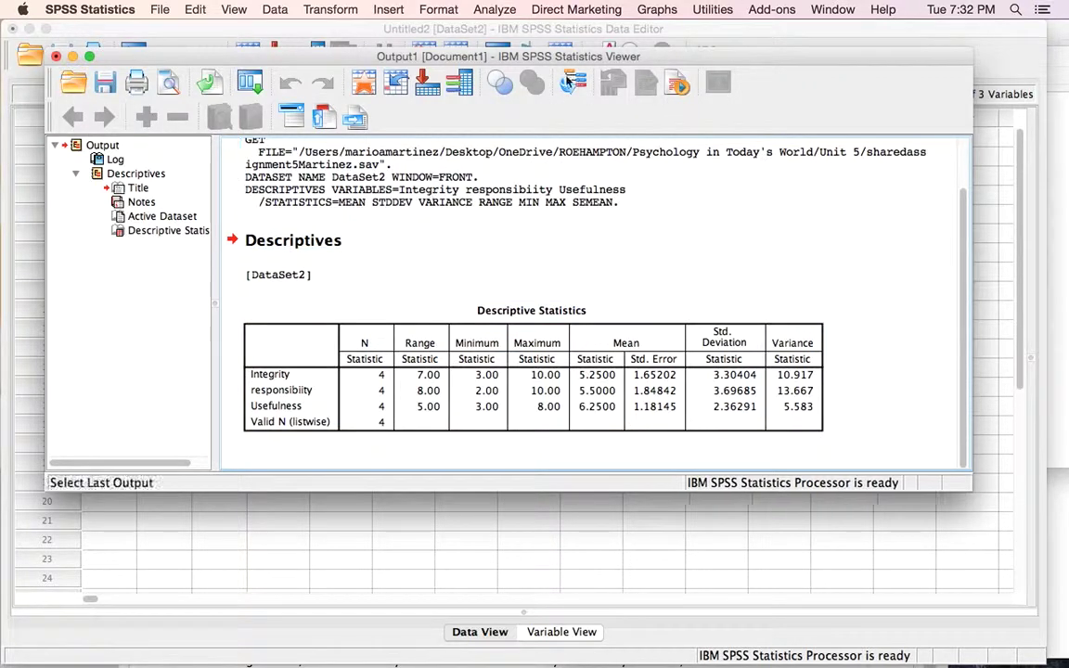
pyautogui.click(1059, 139)
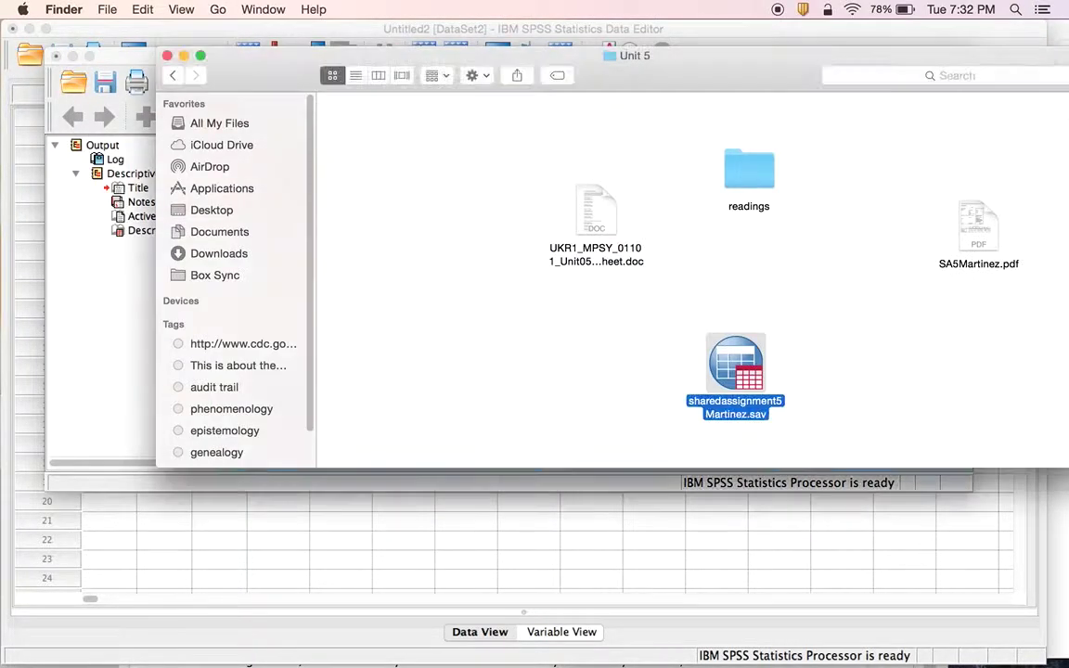